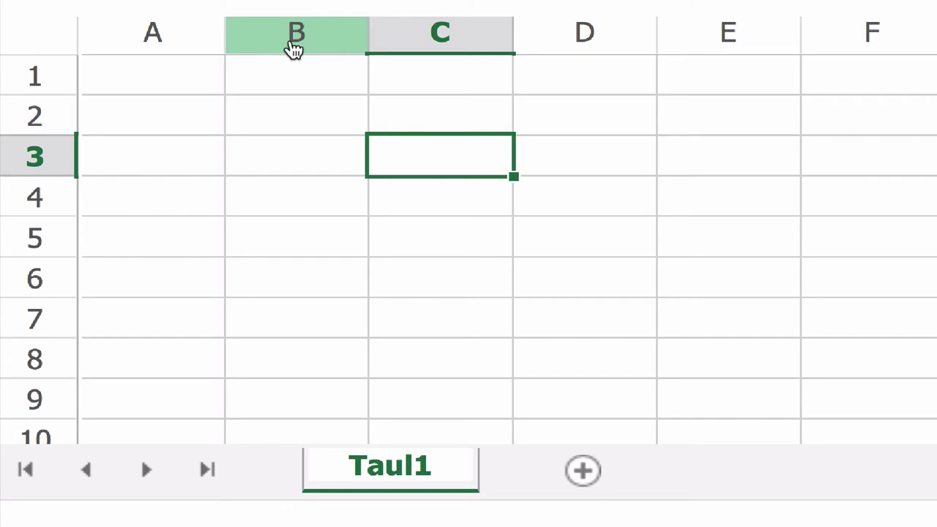
# Step: Enter 1 in cell A3 and begin a formula with = in D3
pyautogui.click(166, 154)
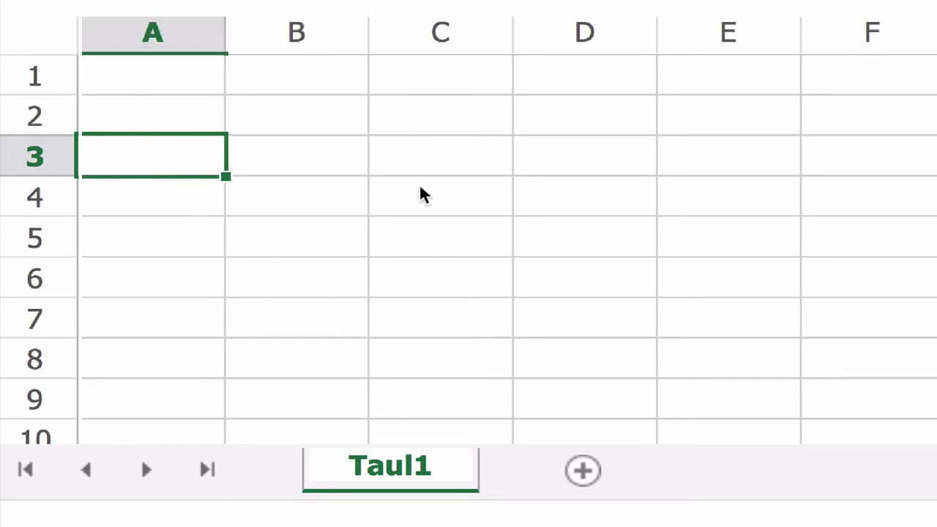
pyautogui.click(576, 159)
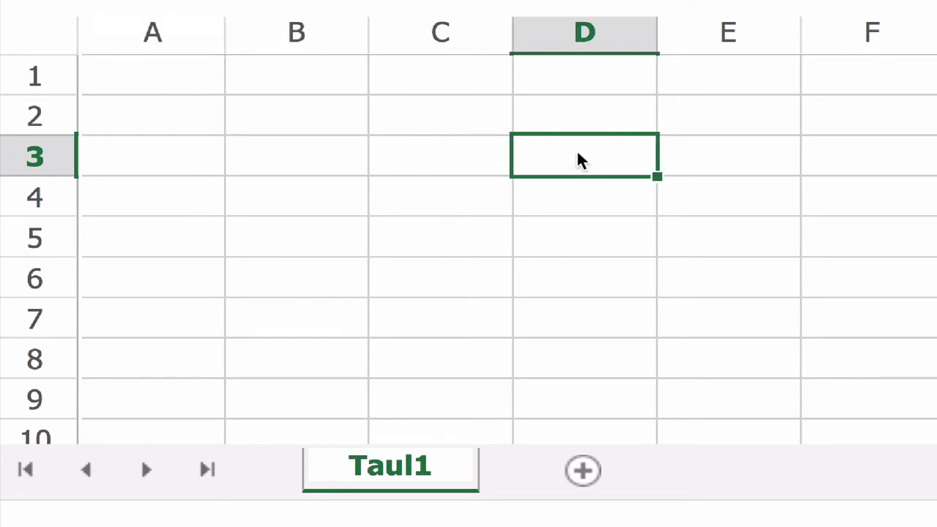
pyautogui.click(169, 147)
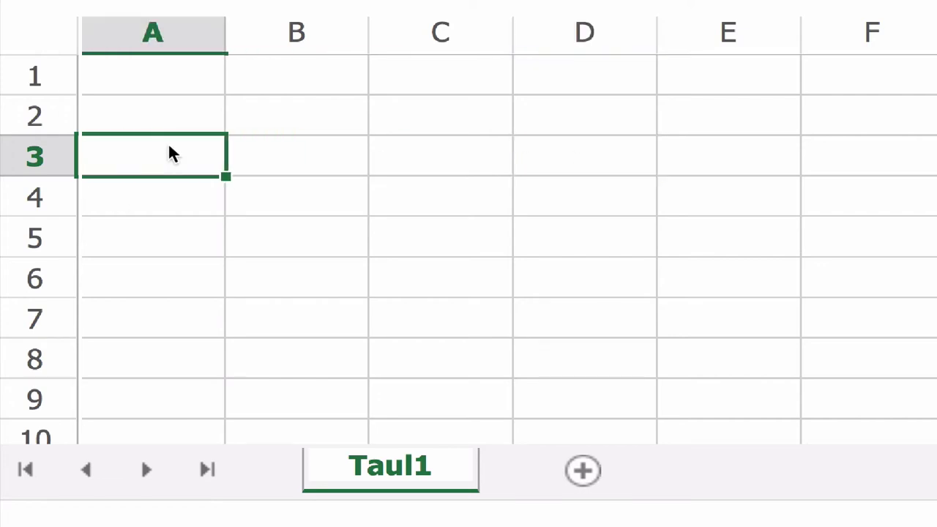
pyautogui.write('1')
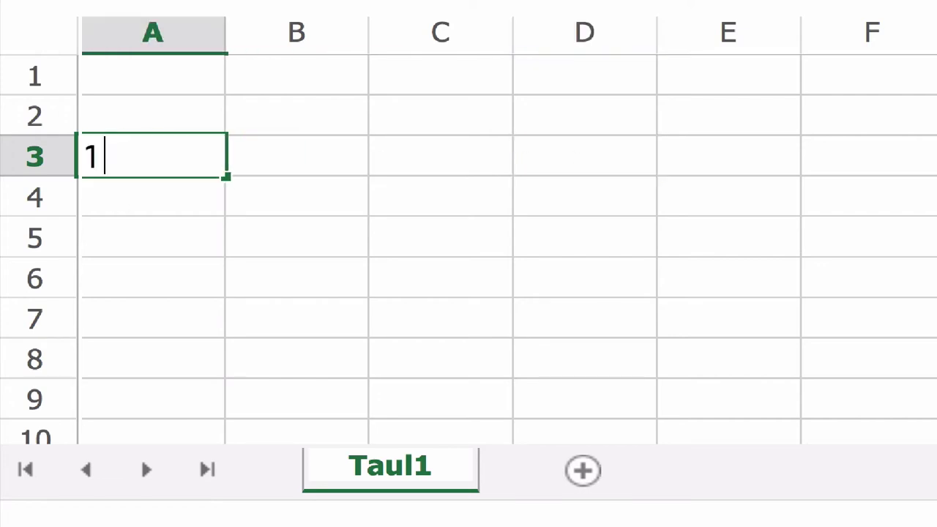
pyautogui.press('Tab')
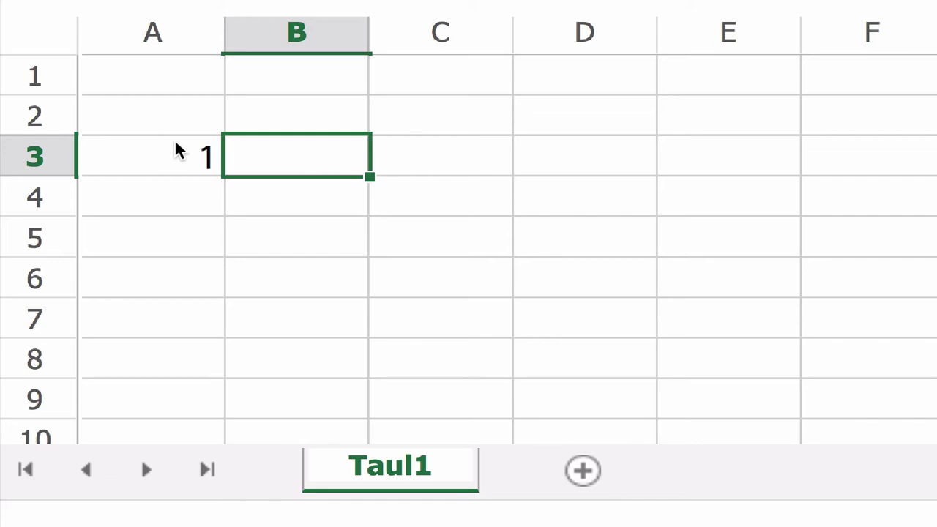
pyautogui.click(571, 172)
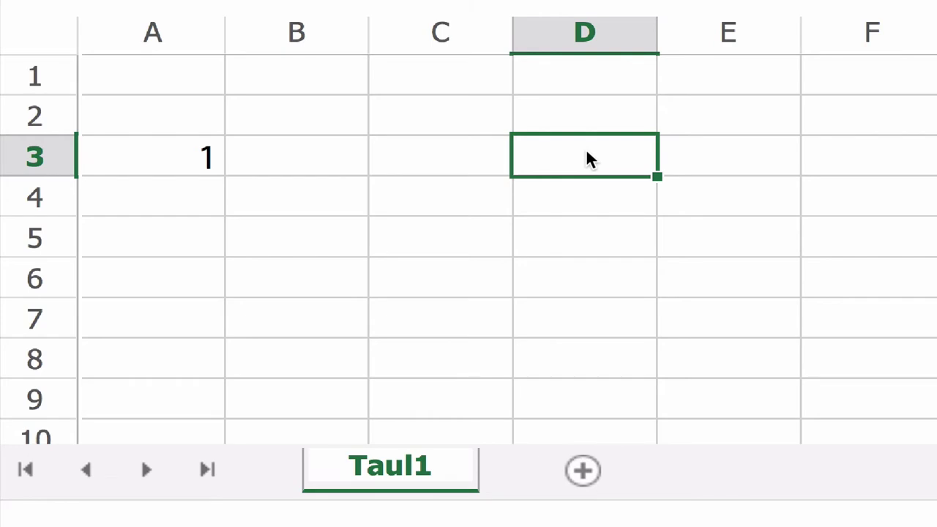
pyautogui.write('=')
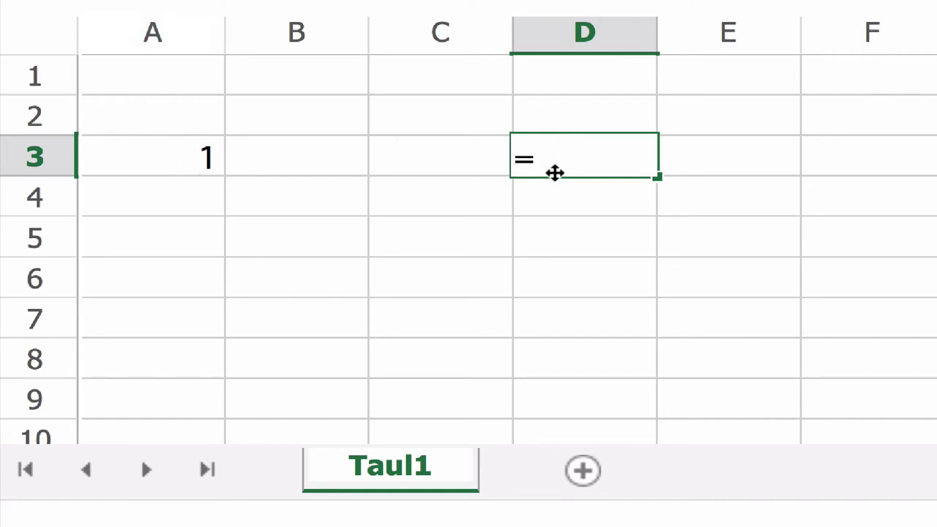
# Step: Complete D3 as =A3, then edit it to =A3*2
pyautogui.click(139, 162)
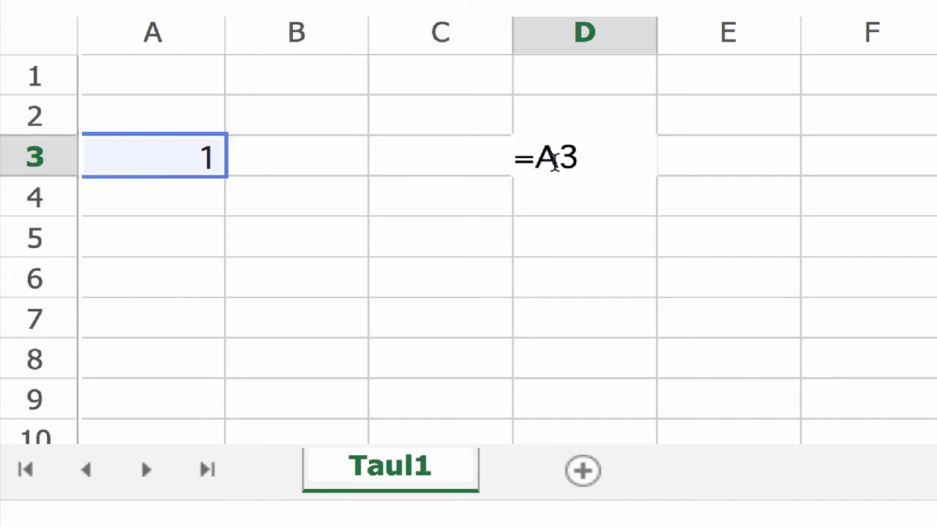
pyautogui.press('Return')
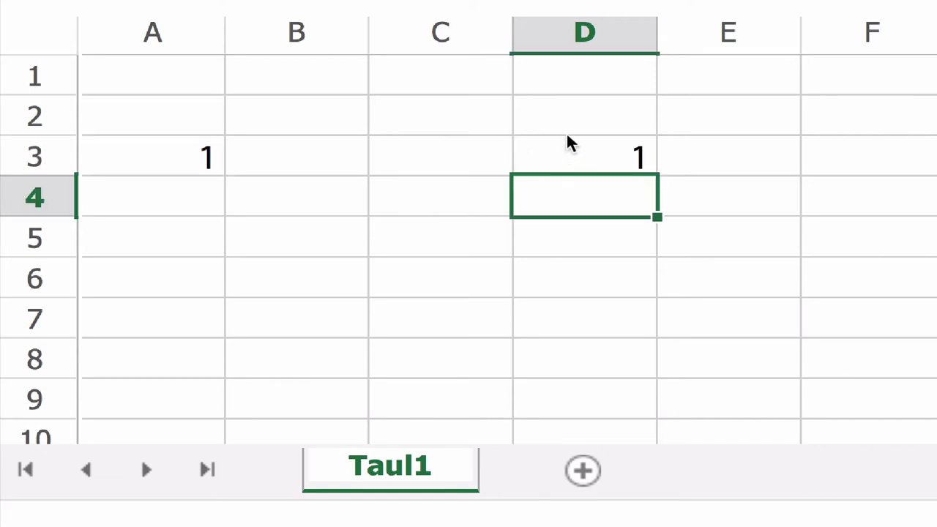
pyautogui.doubleClick(591, 164)
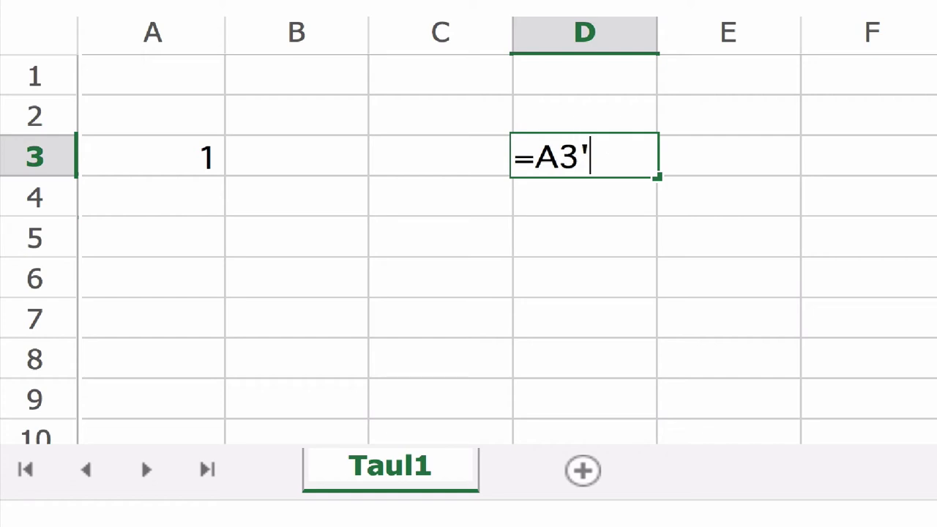
pyautogui.write('*2')
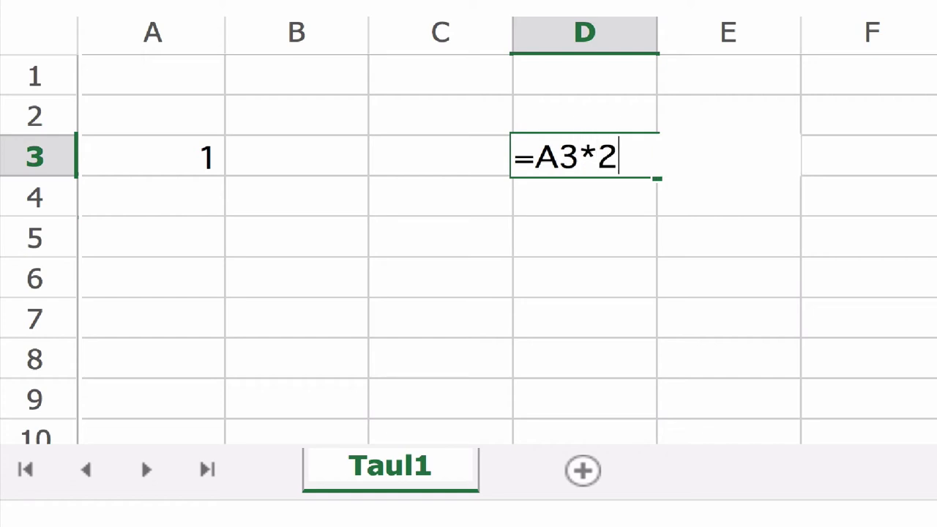
pyautogui.press('Return')
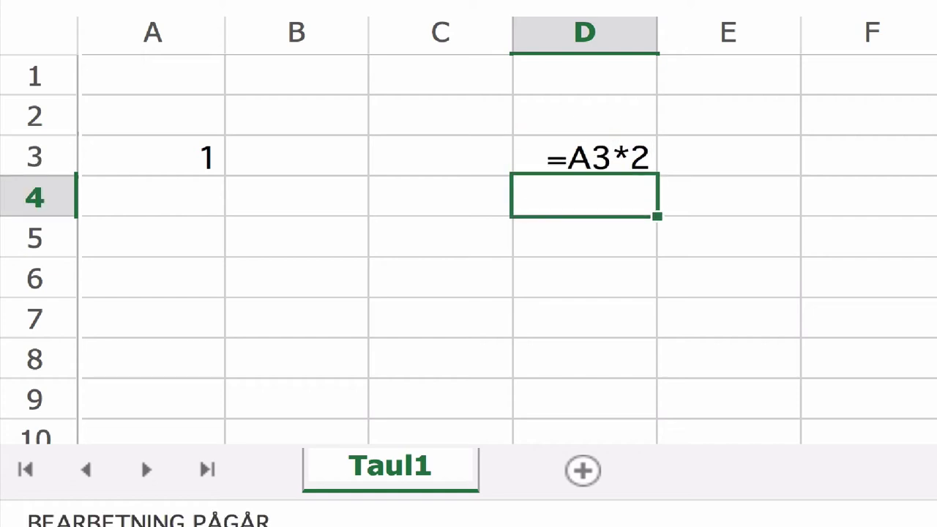
# Step: Change the D3 formula to =A3*0,5 so it halves A3
pyautogui.click(599, 155)
pyautogui.press('F2')
pyautogui.press('BackSpace')
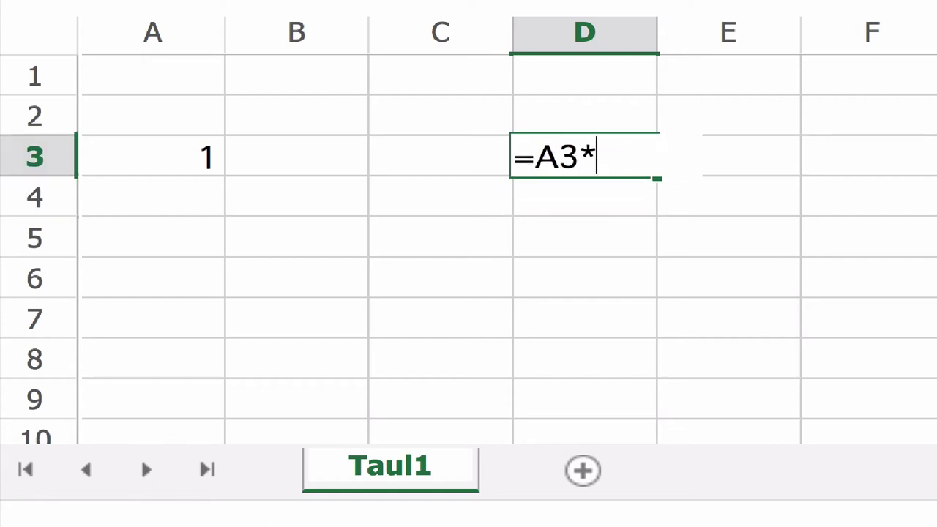
pyautogui.write('0,5')
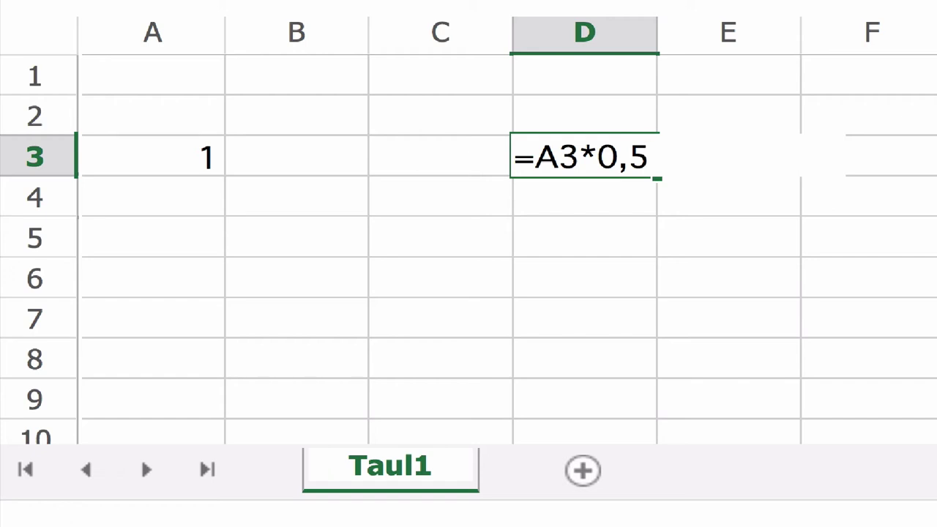
pyautogui.press('Return')
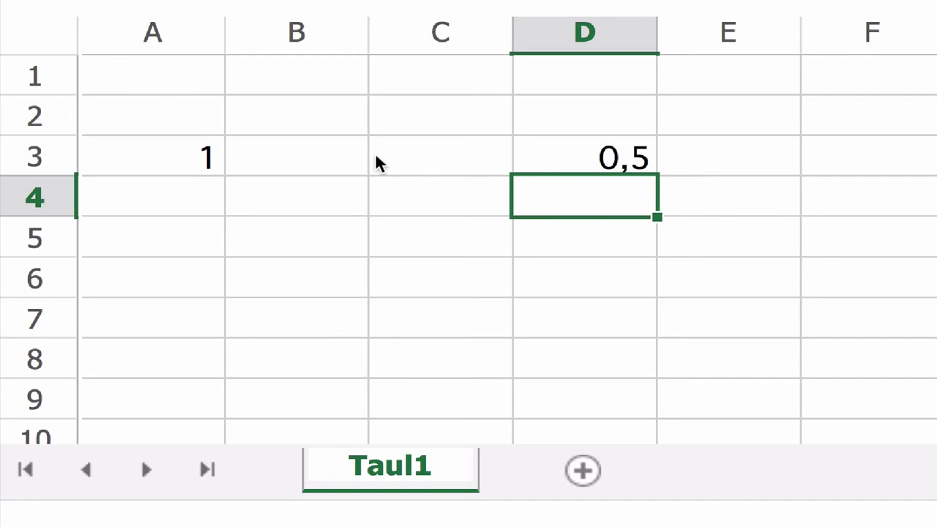
pyautogui.click(188, 156)
# Step: Fill A3:A7 with the values 3, 2, 5, 4 and 2
pyautogui.write('3')
pyautogui.press('Tab')
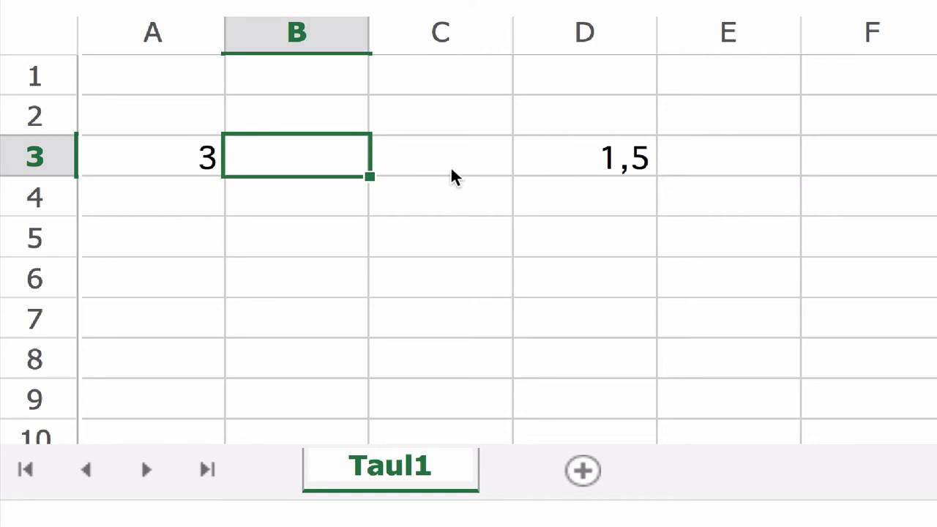
pyautogui.click(162, 184)
pyautogui.write('2')
pyautogui.press('Return')
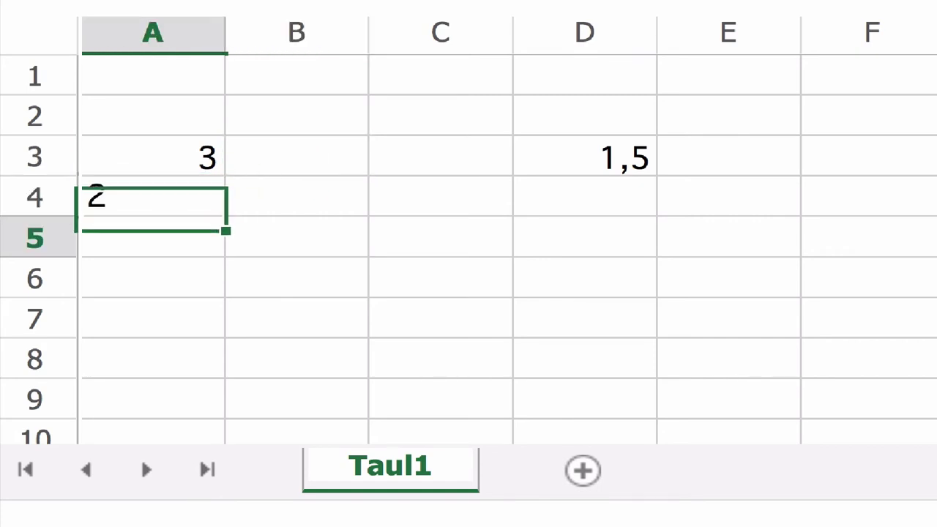
pyautogui.write('5')
pyautogui.press('Return')
pyautogui.write('4')
pyautogui.press('Return')
pyautogui.write('2')
pyautogui.press('Return')
pyautogui.press('Return')
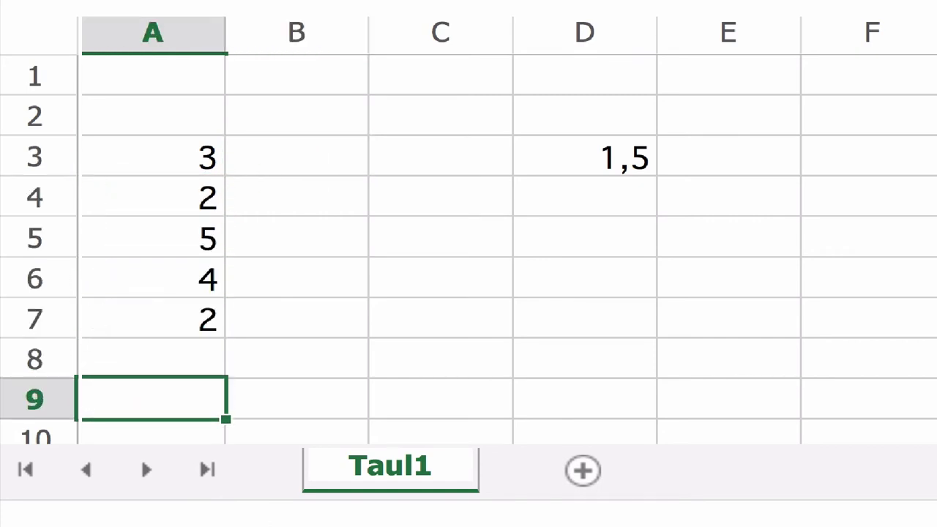
pyautogui.click(138, 322)
pyautogui.click(137, 353)
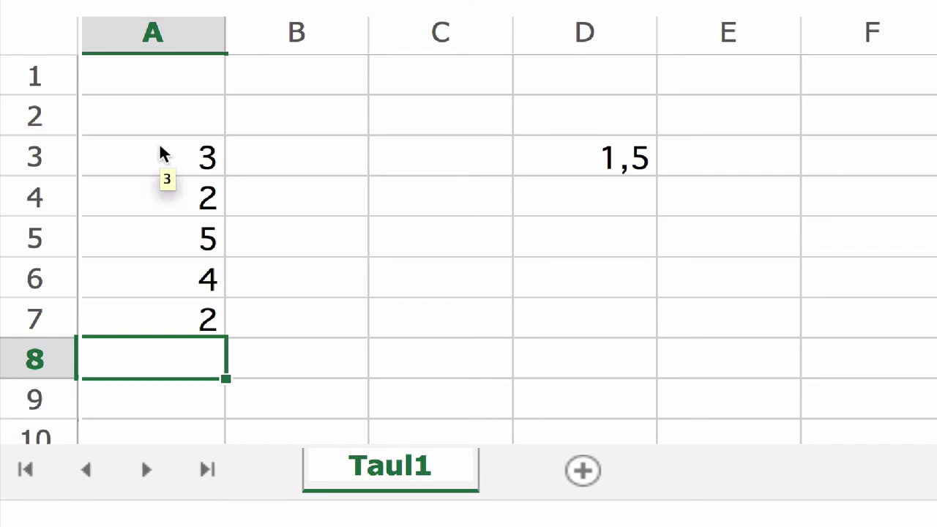
# Step: Enter =summa(A3:A7) in A8 to total the column
pyautogui.write('=')
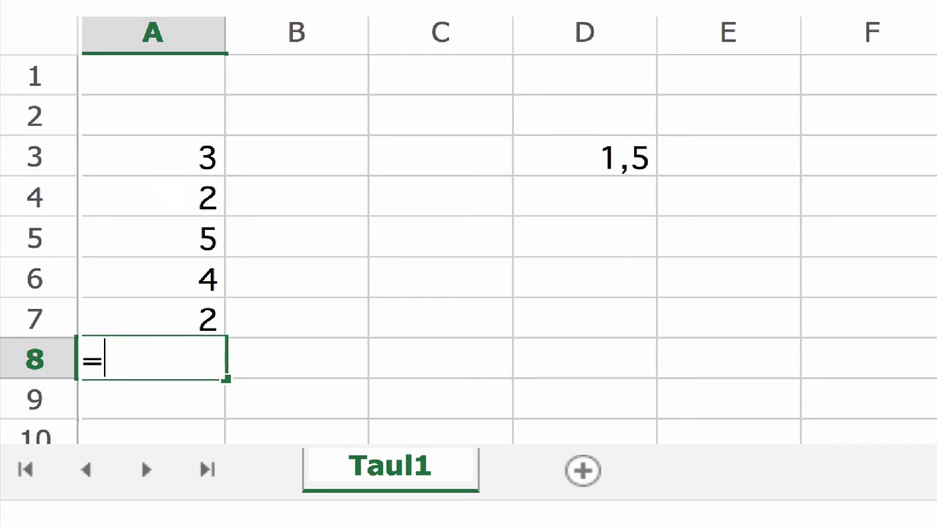
pyautogui.write('summa')
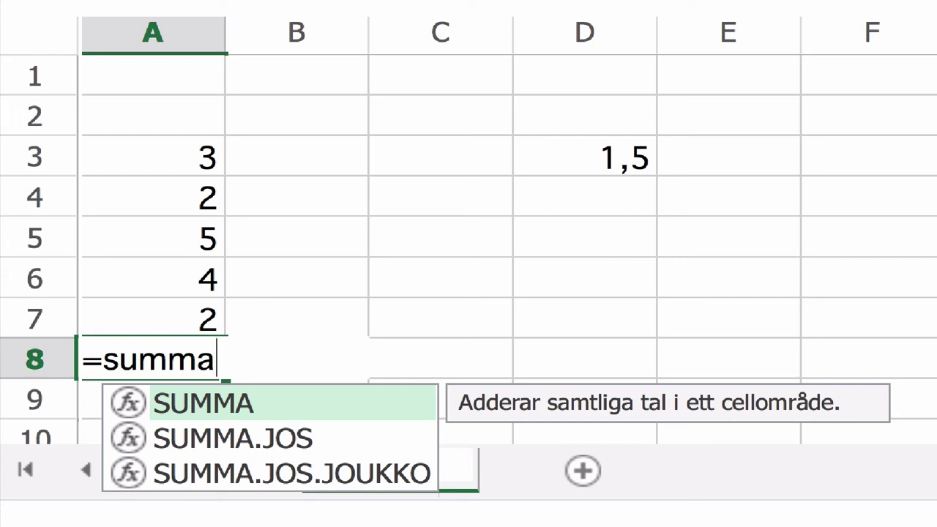
pyautogui.write('(')
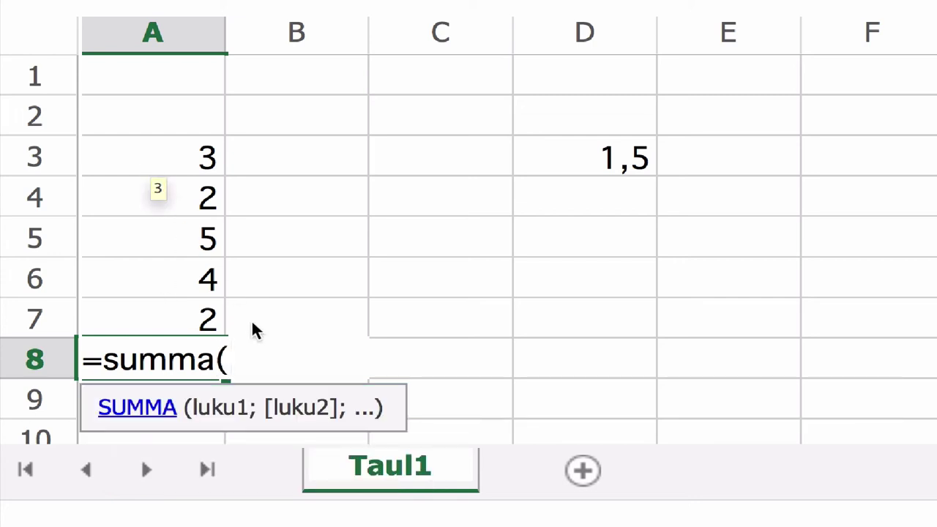
pyautogui.moveTo(150, 150); pyautogui.dragTo(137, 316)
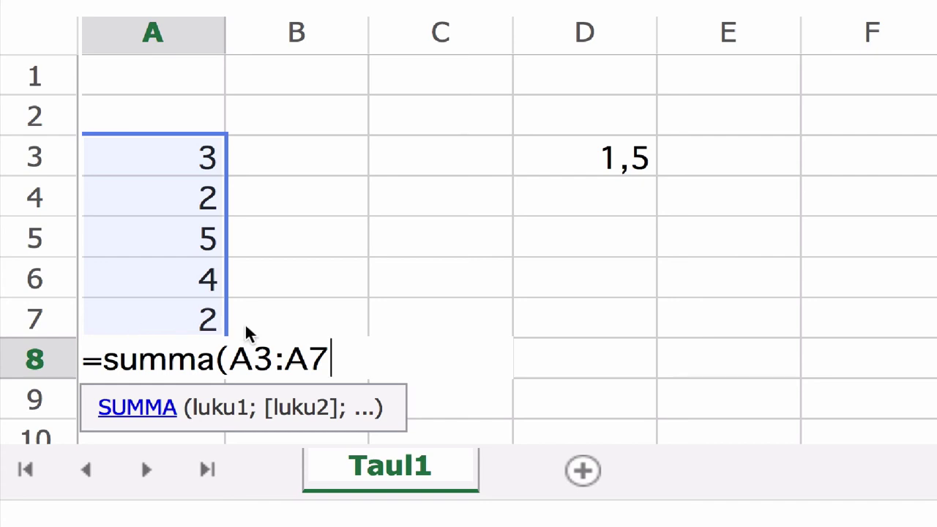
pyautogui.write(')')
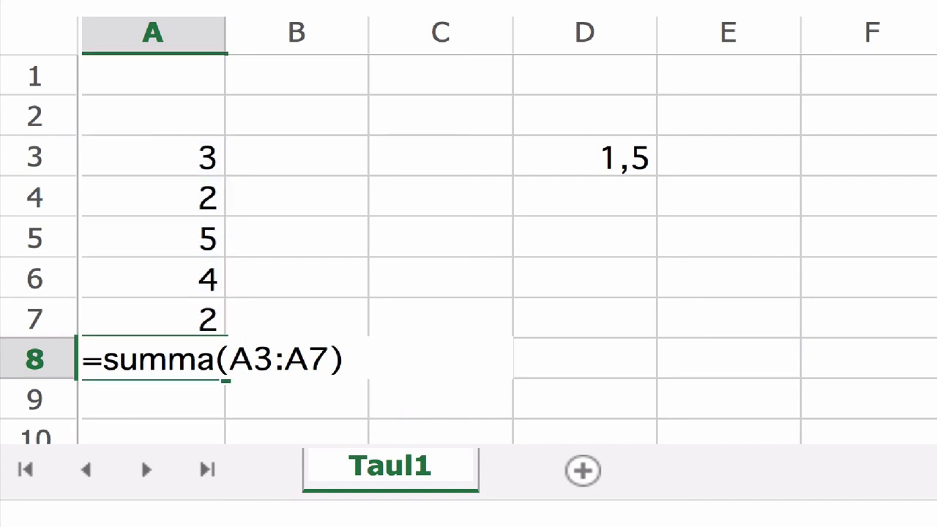
pyautogui.press('Return')
# Step: Change A4 from 2 to 4 so the total shows 18
pyautogui.click(172, 195)
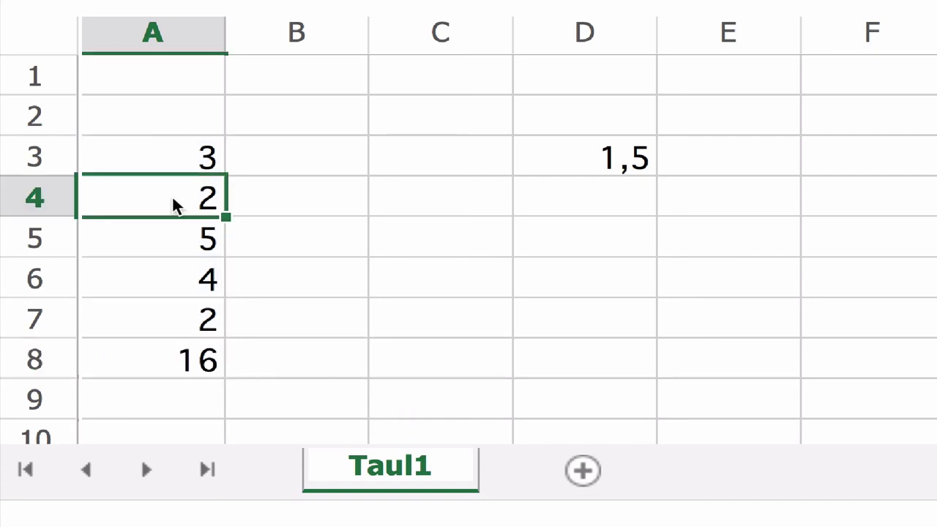
pyautogui.write('4')
pyautogui.press('Return')
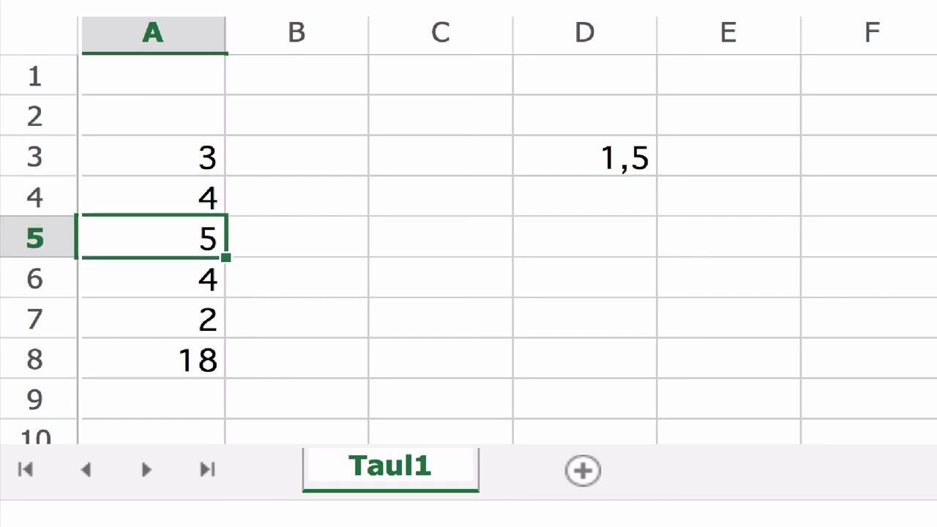
pyautogui.click(158, 407)
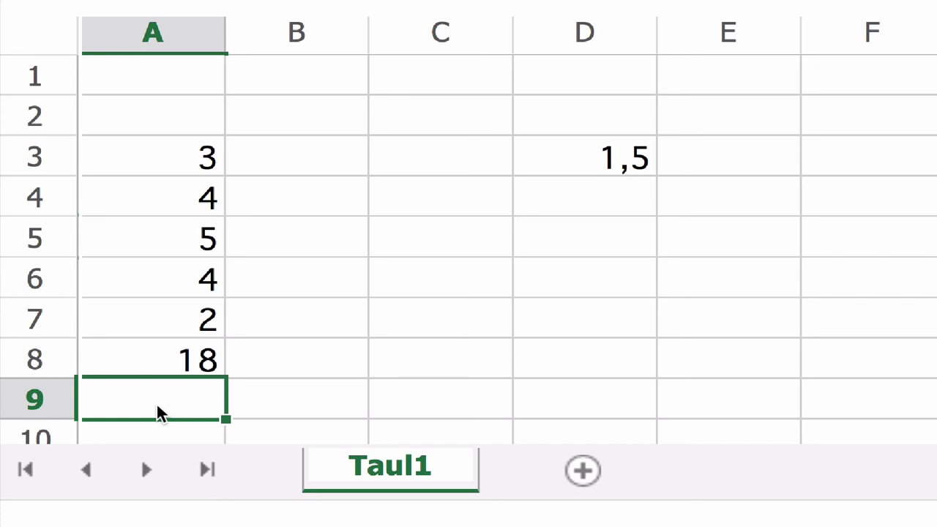
# Step: Enter a KESKIARVO formula in A9 averaging A3:A7 and C3:C7
pyautogui.write('=')
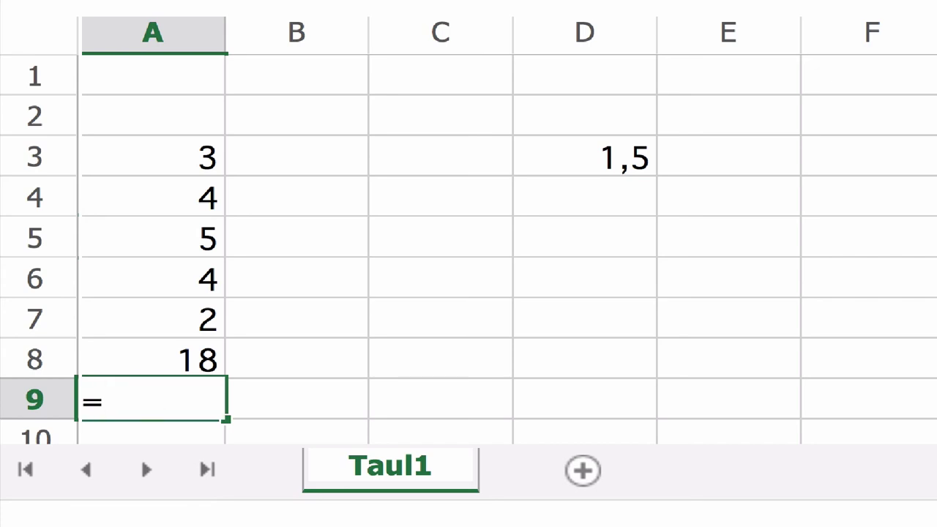
pyautogui.write('kes')
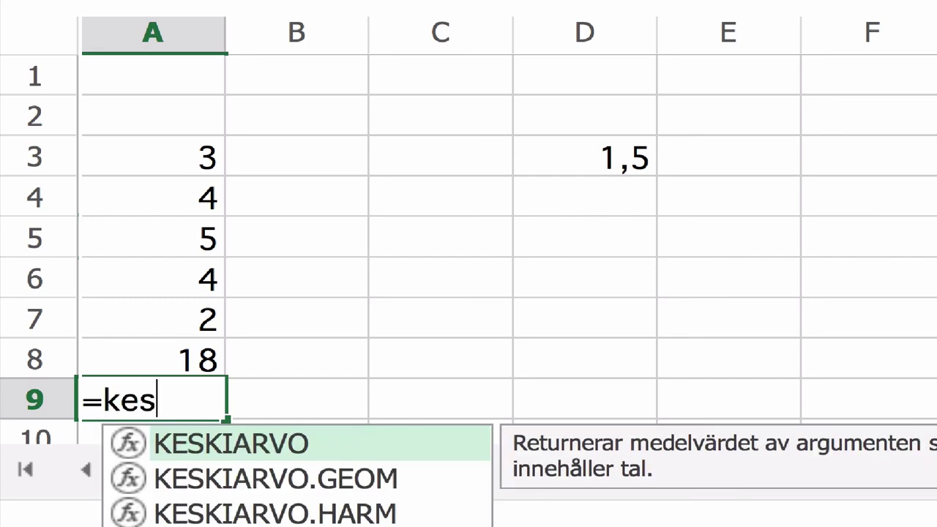
pyautogui.doubleClick(176, 439)
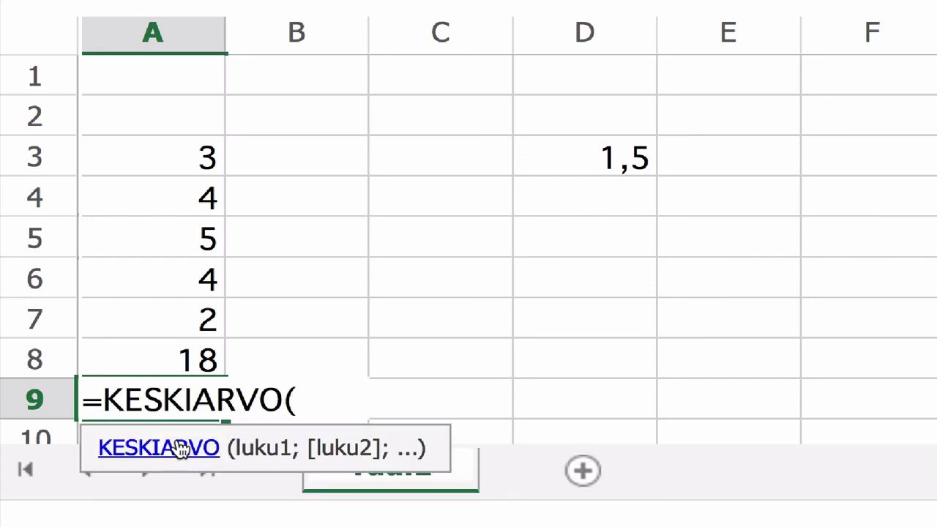
pyautogui.moveTo(183, 157); pyautogui.dragTo(168, 327)
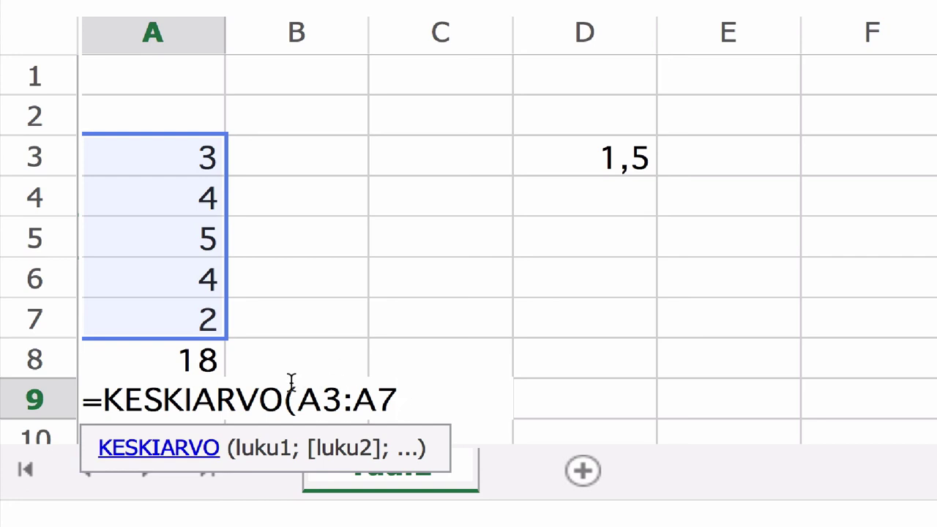
pyautogui.write(';')
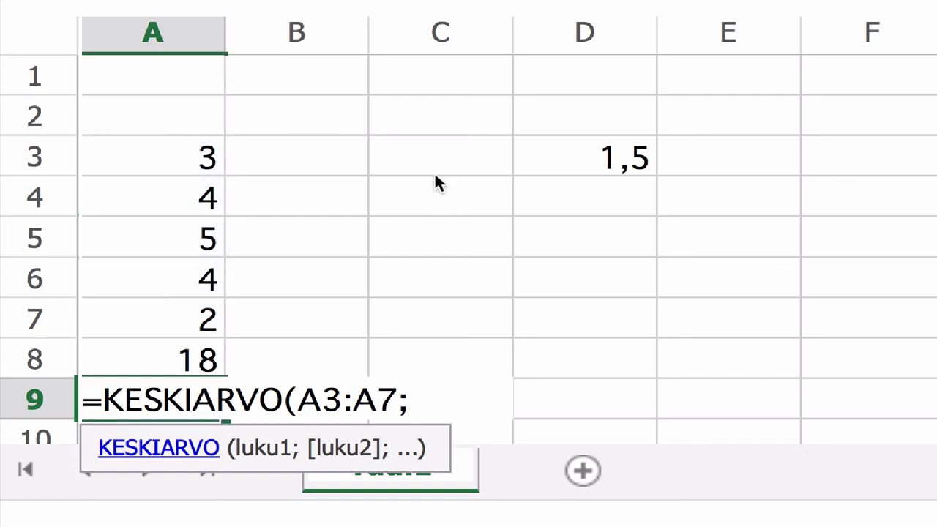
pyautogui.moveTo(434, 170); pyautogui.dragTo(435, 300)
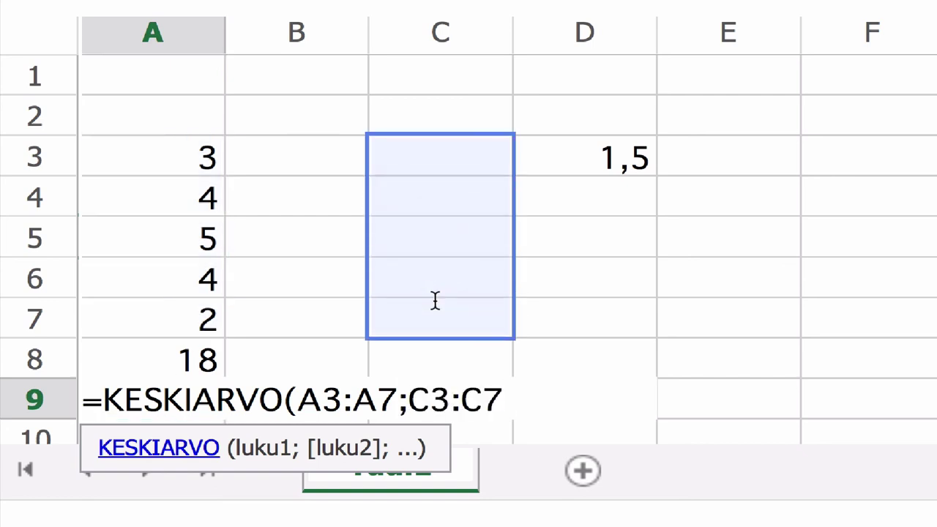
pyautogui.write(')')
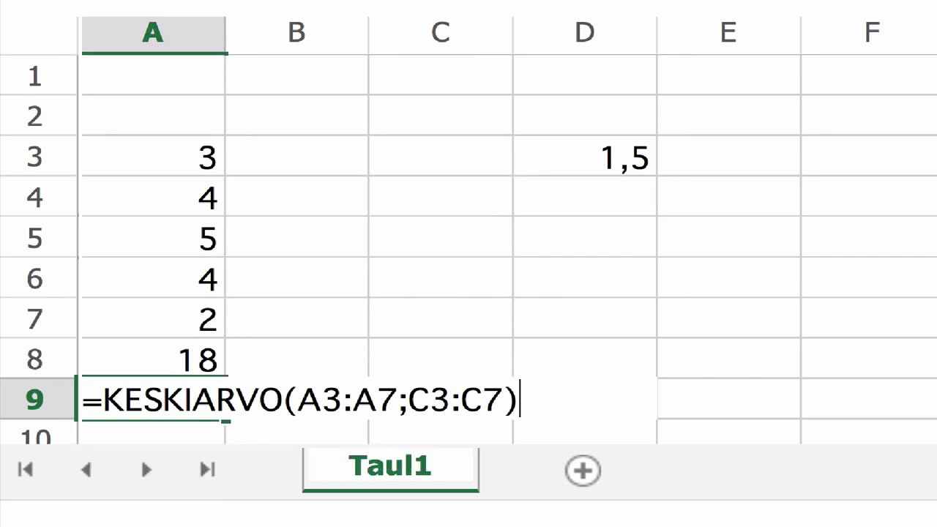
pyautogui.press('Return')
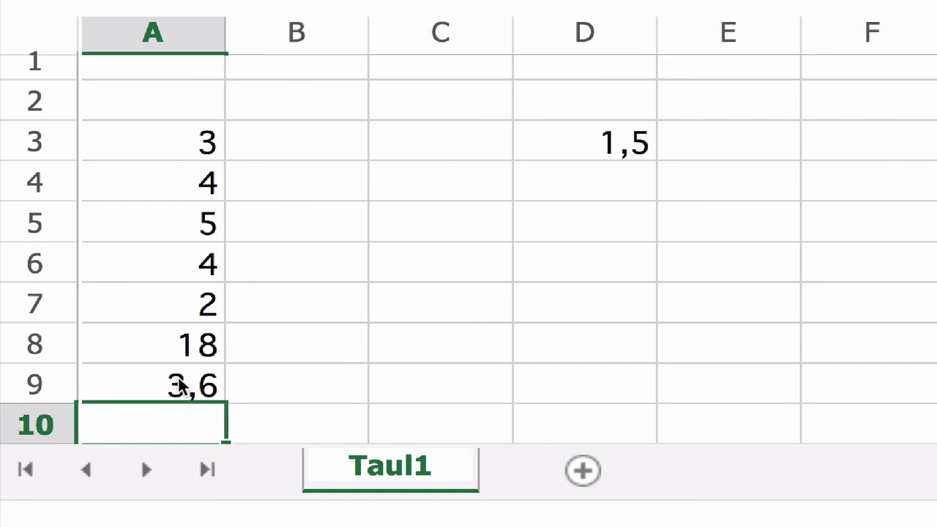
# Step: Enter 2 in C3 and 3 in C4, making the average 3,28571
pyautogui.click(429, 127)
pyautogui.write('2')
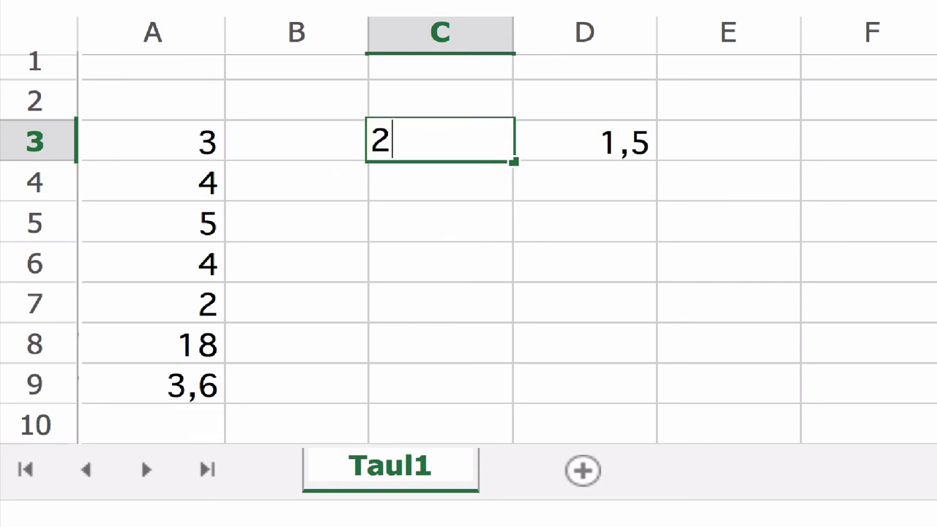
pyautogui.press('Tab')
pyautogui.click(432, 198)
pyautogui.write('3')
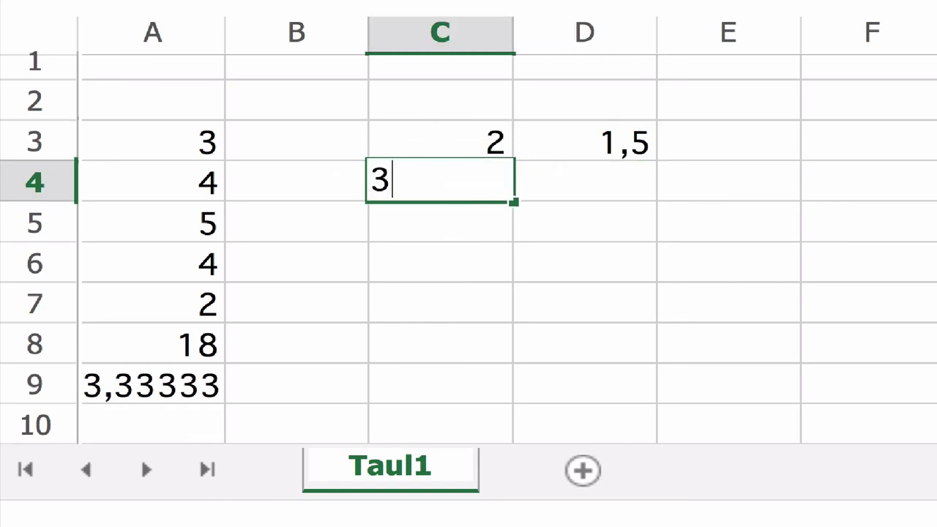
pyautogui.press('Tab')
pyautogui.click(445, 254)
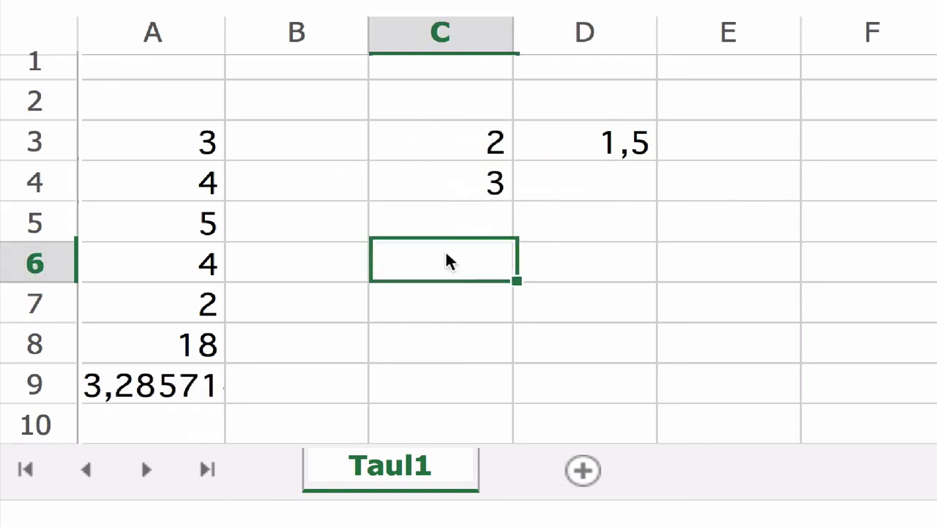